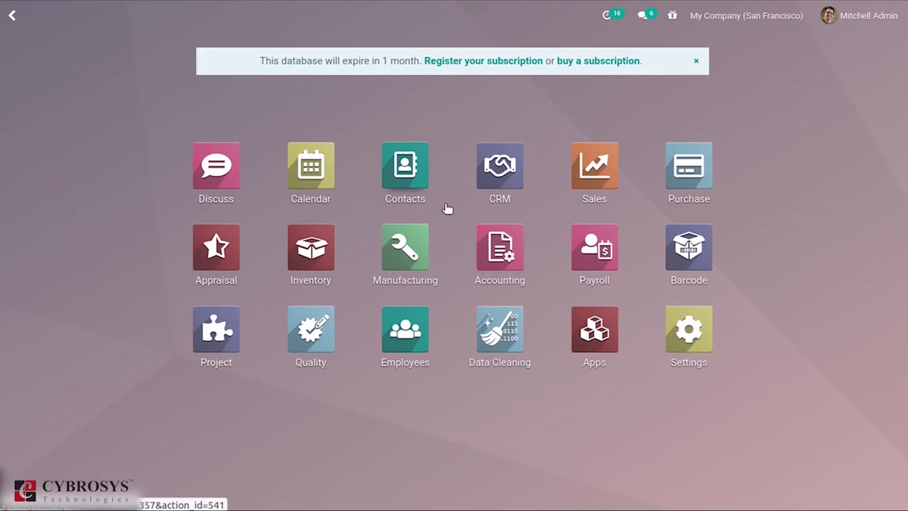
Step: Open the Payment Terms list from Accounting's Configuration menu
click(501, 242)
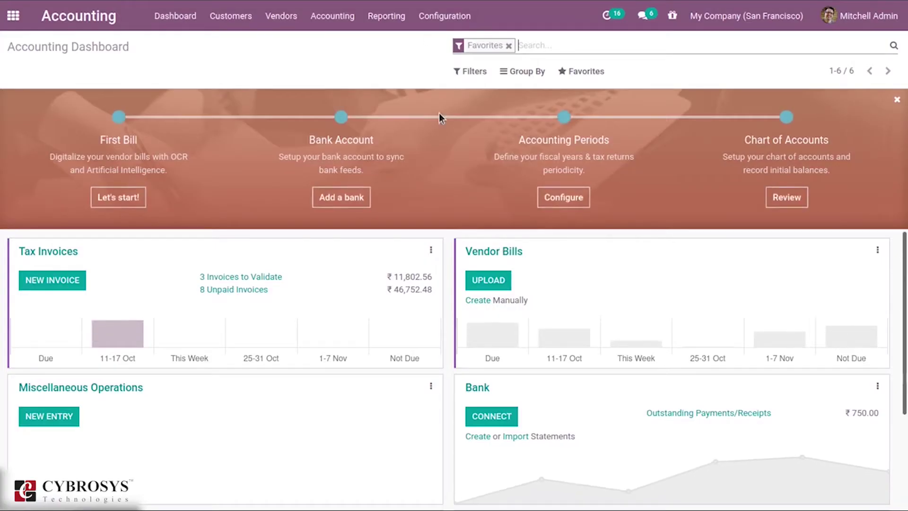
click(440, 18)
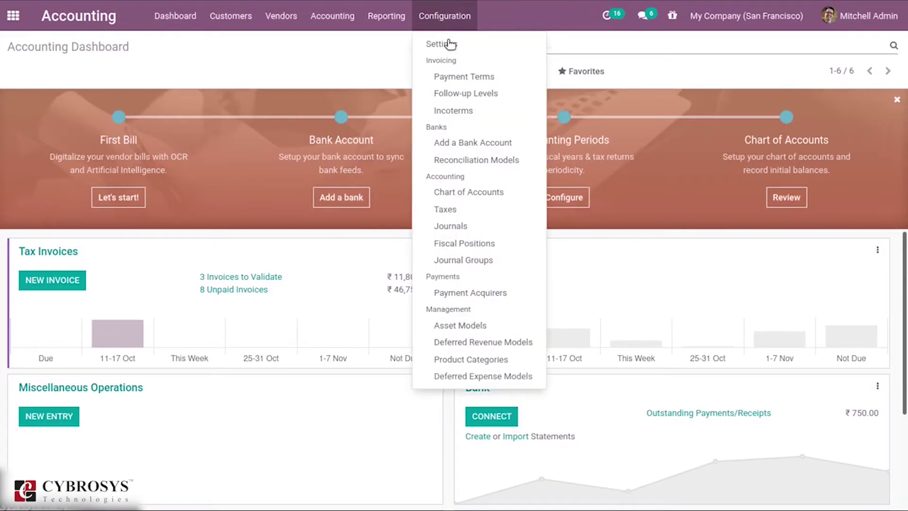
click(472, 78)
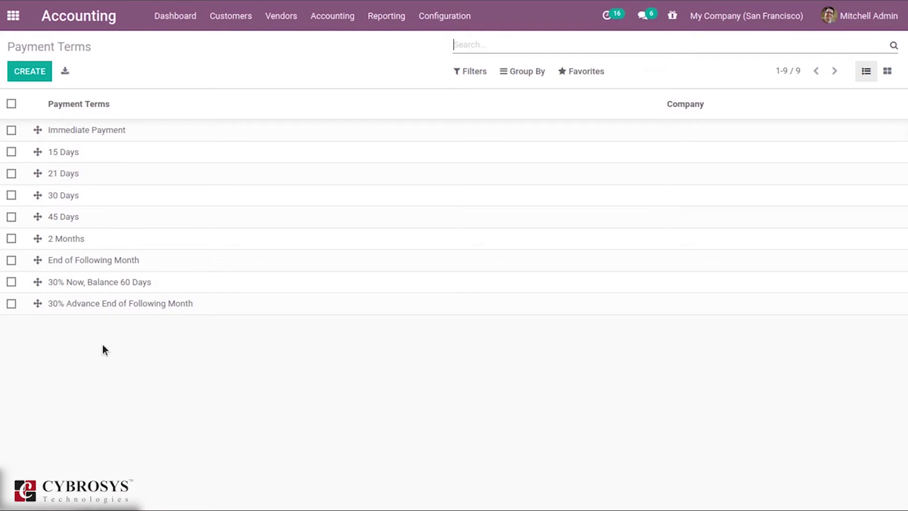
Step: Create a new payment term and name it '50% Now, Balance by 20 days'
click(22, 79)
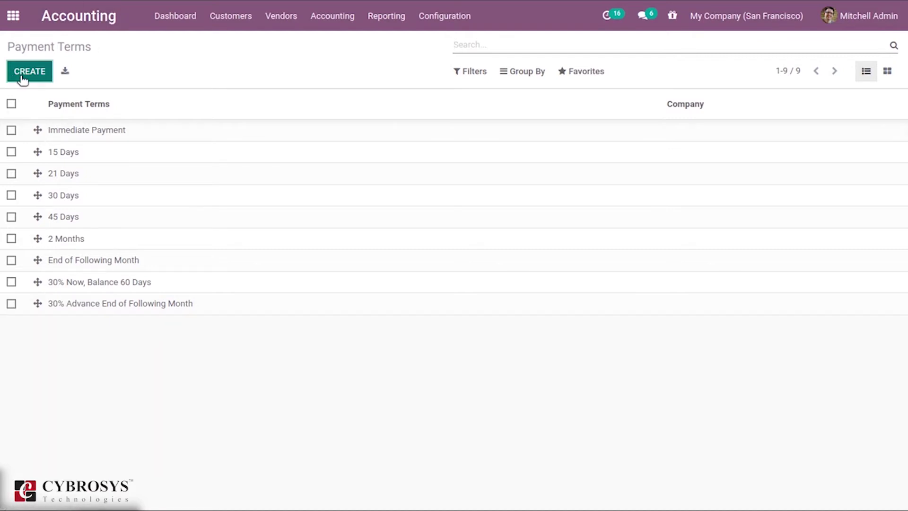
click(229, 135)
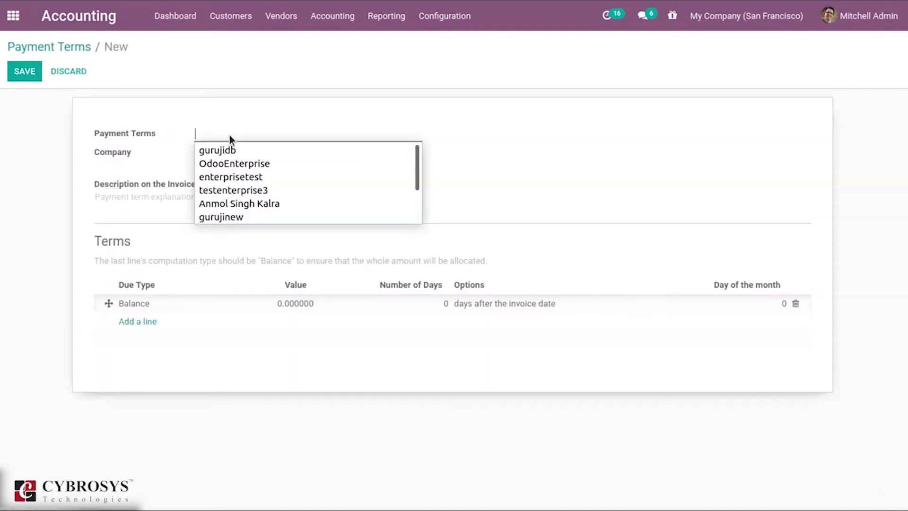
text(50)
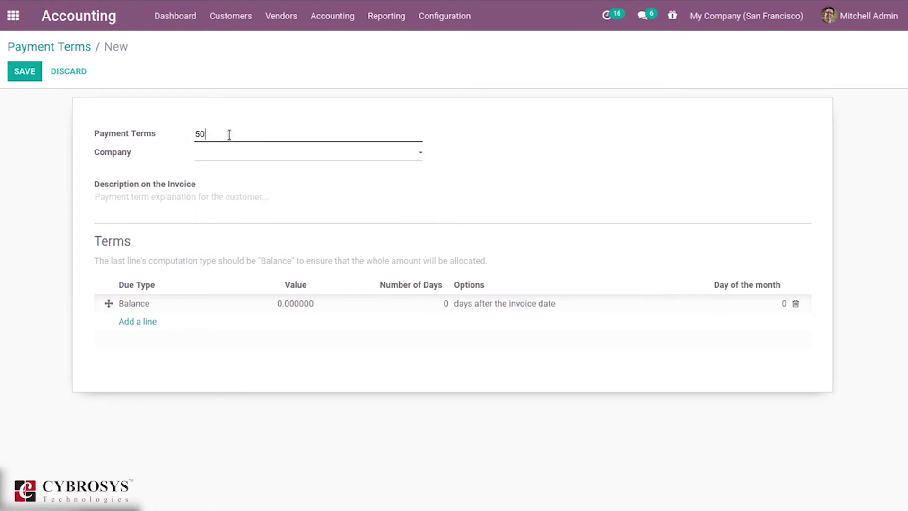
text(% )
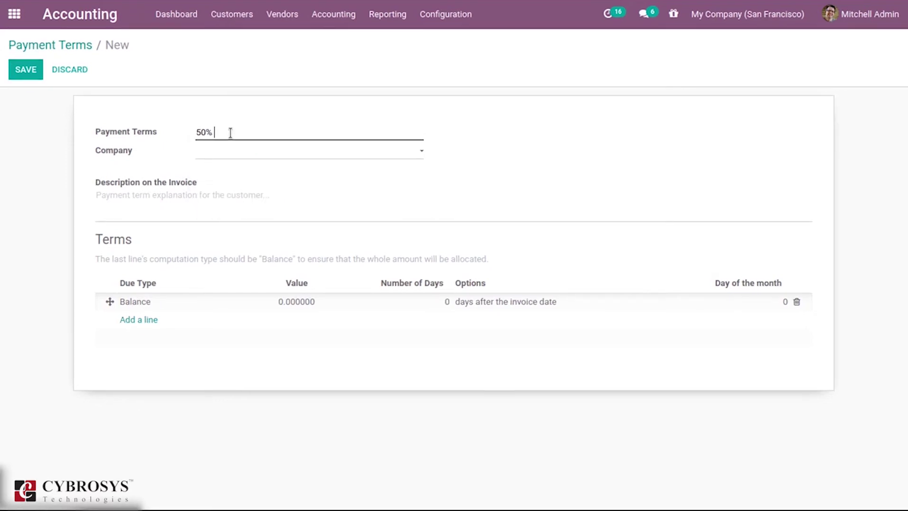
text(ni)
key(BackSpace)
key(BackSpace)
text(Nov)
text(w, )
text(Rem)
text(anining)
key(BackSpace)
key(BackSpace)
key(BackSpace)
key(BackSpace)
key(BackSpace)
key(BackSpace)
key(BackSpace)
key(BackSpace)
key(BackSpace)
key(BackSpace)
text(Balance by 20 days)
click(120, 198)
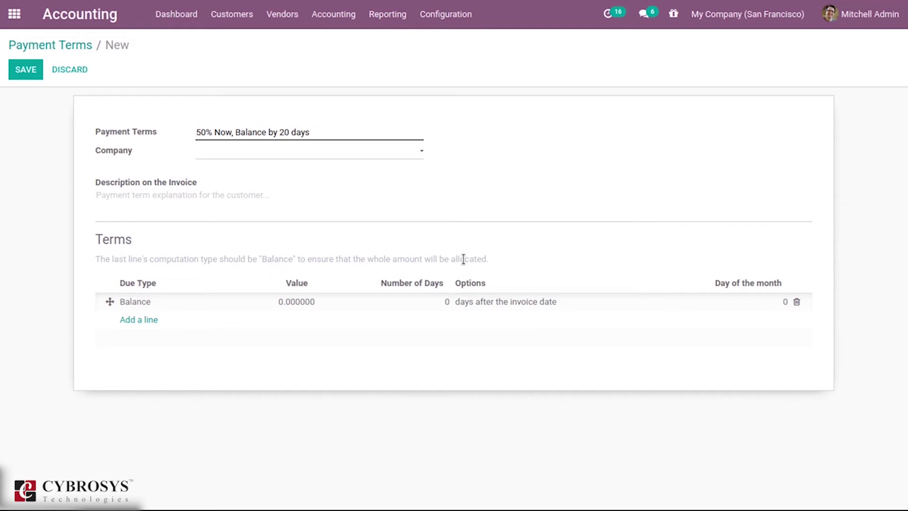
Step: Set the default Balance line to fall due 20 days after the invoice date
click(288, 305)
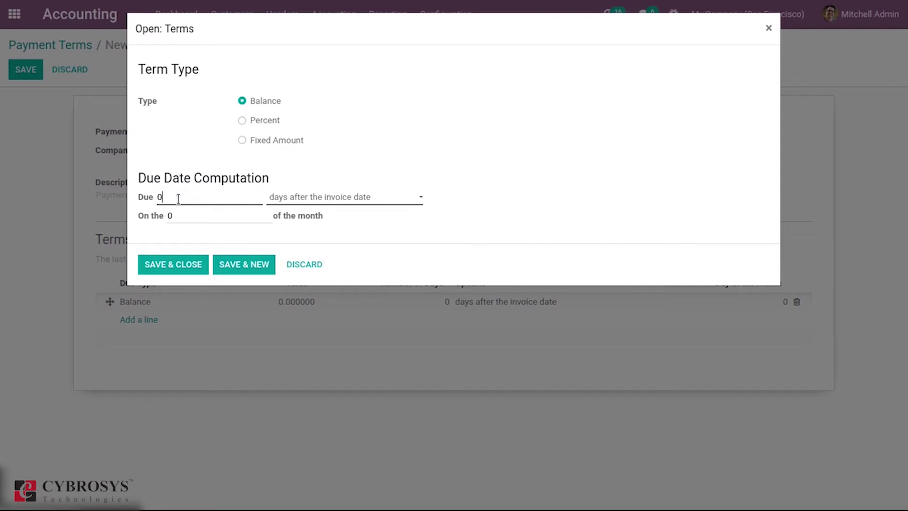
key(BackSpace)
text(20)
click(188, 217)
click(173, 264)
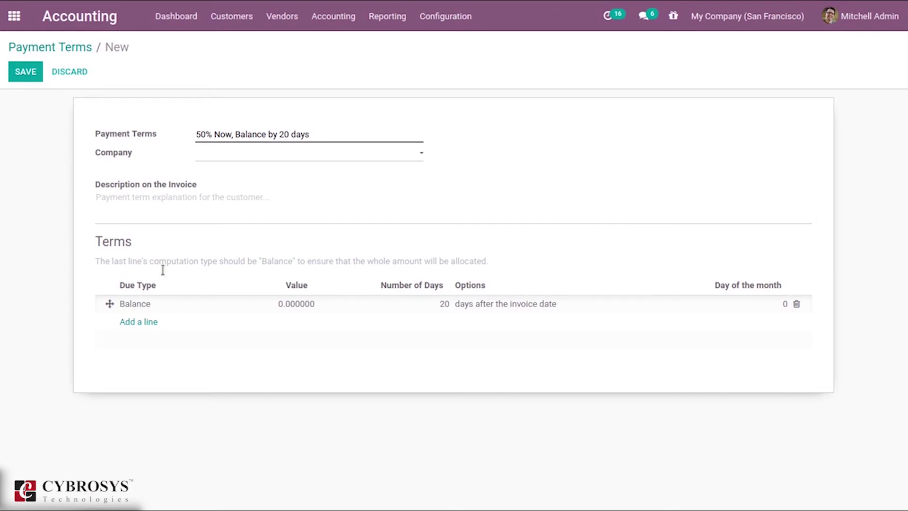
Step: Add a Percent line of 50 due at 0 days, then attempt saving, which triggers a Validation Error
click(142, 322)
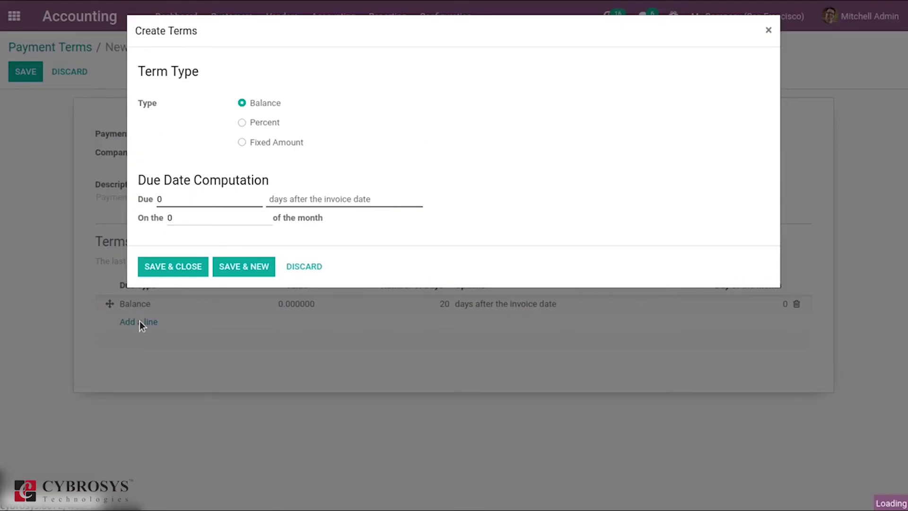
click(251, 124)
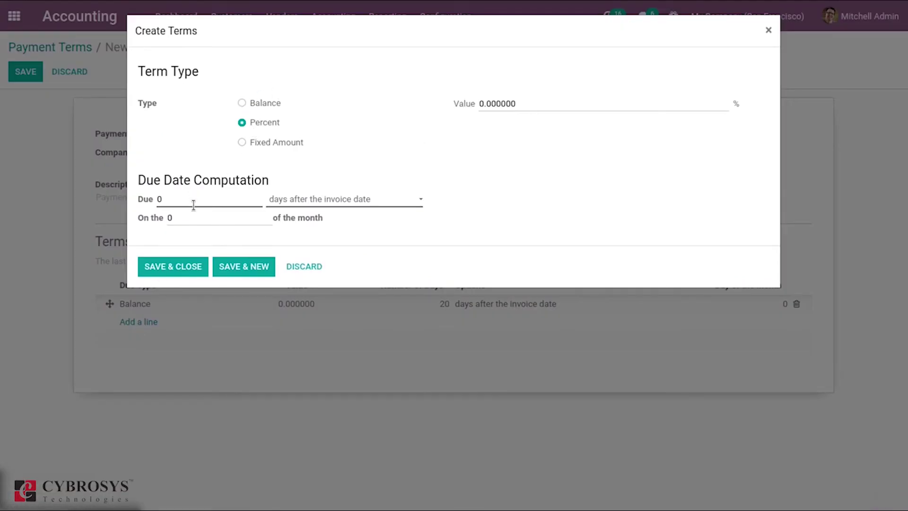
click(482, 98)
key(BackSpace)
text(50)
click(189, 264)
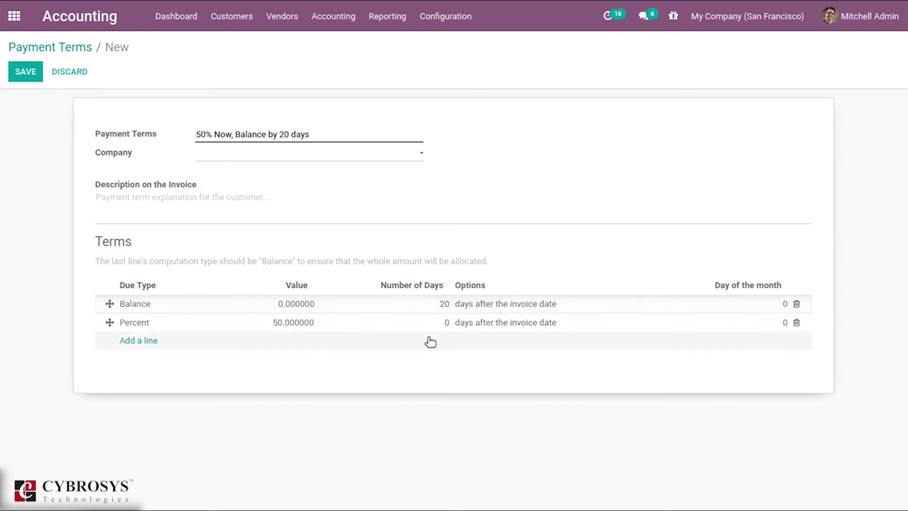
click(27, 72)
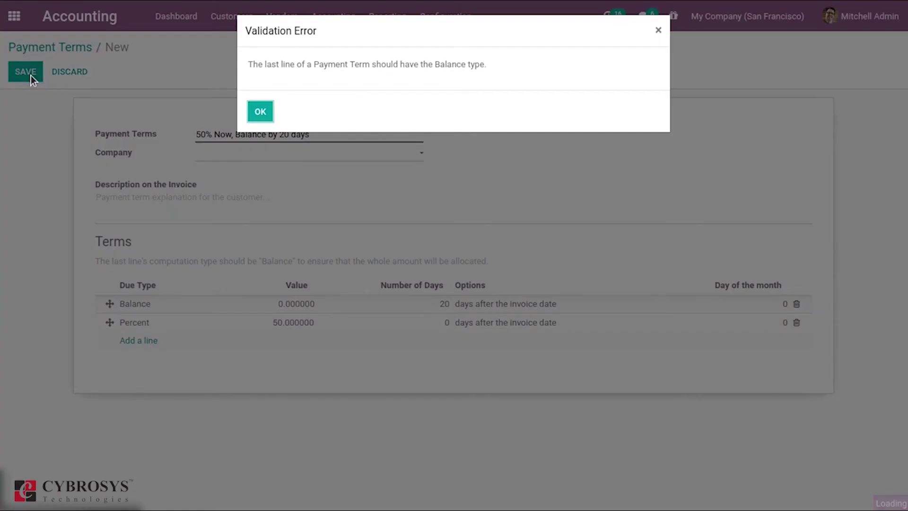
Step: Dismiss the error and replace the old Balance line with a new Balance line due in 20 days
click(258, 114)
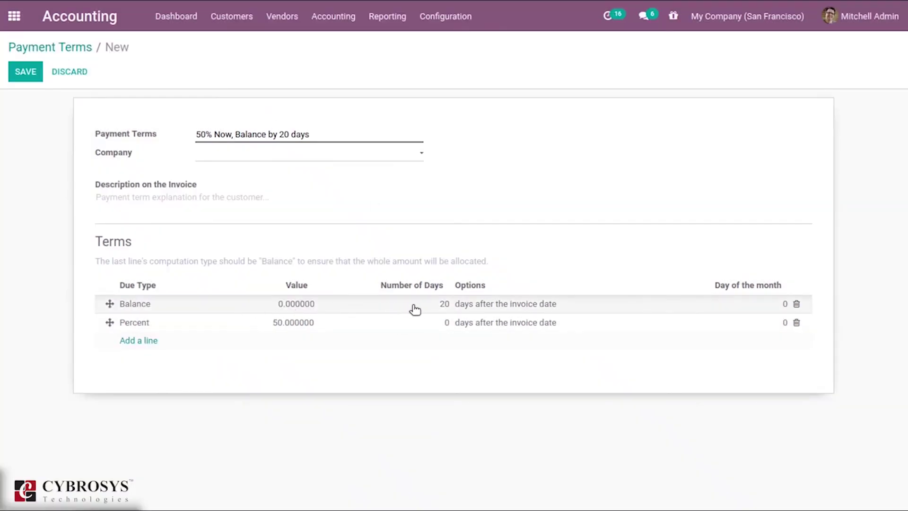
click(797, 305)
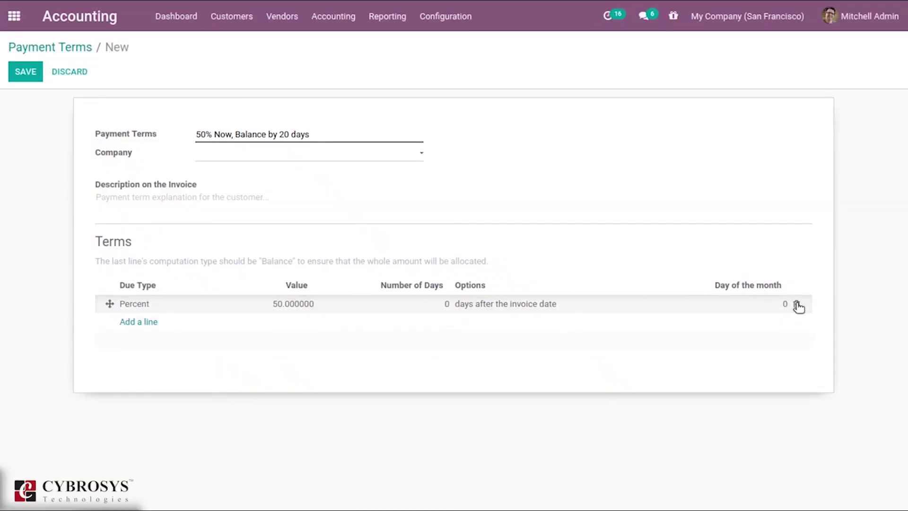
click(133, 324)
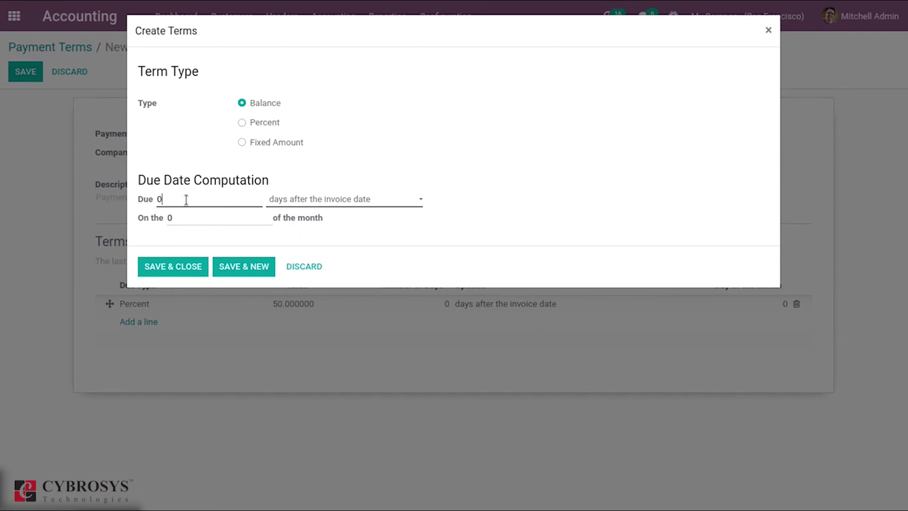
key(BackSpace)
text(20)
click(168, 267)
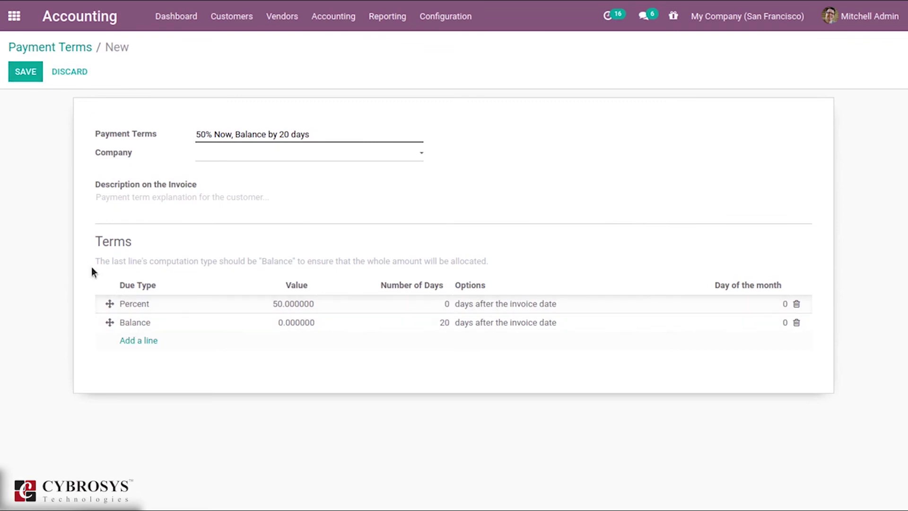
Step: Save the '50% Now, Balance by 20 days' term and return to the apps home screen
click(22, 79)
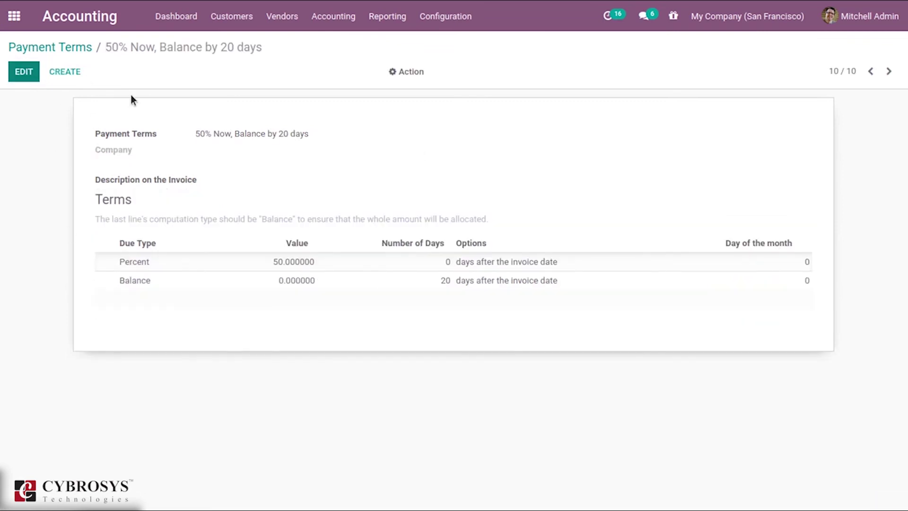
click(66, 48)
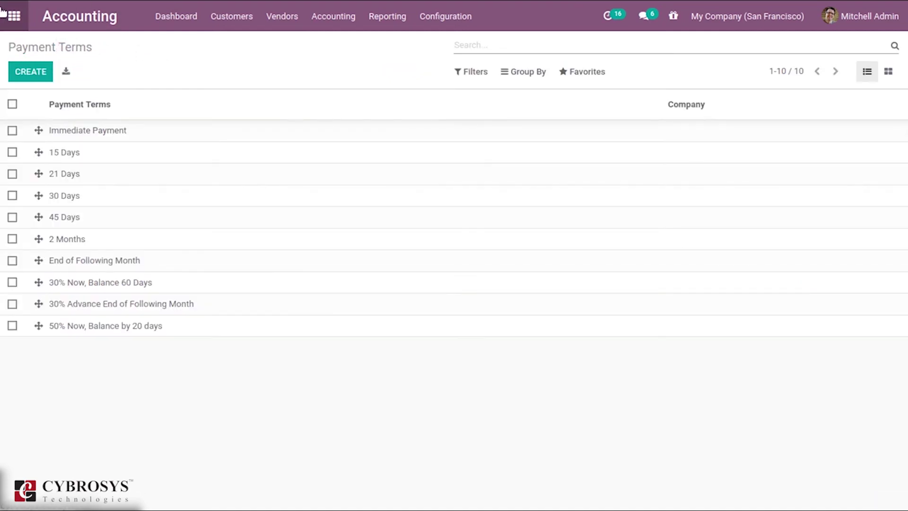
click(15, 16)
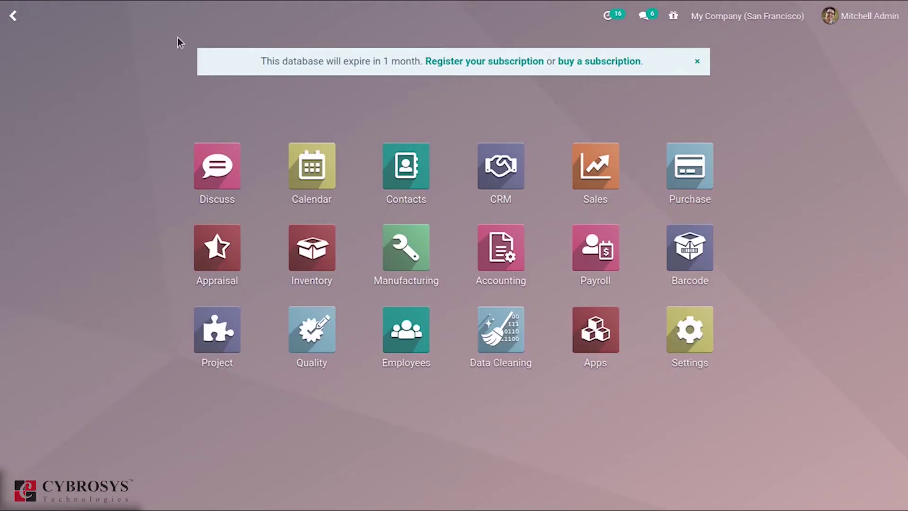
Step: Start a new sales quotation for Gemini Furniture with GST Treatment set to Consumer
click(615, 169)
click(129, 16)
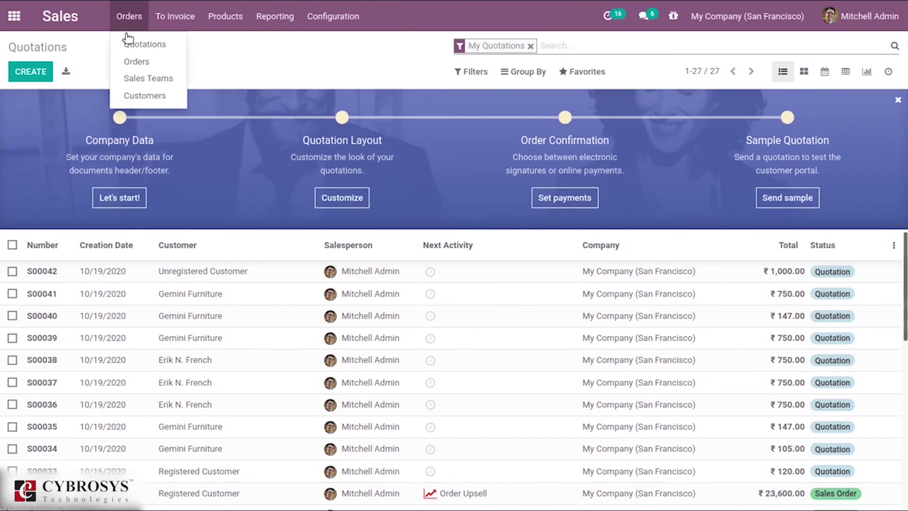
click(161, 62)
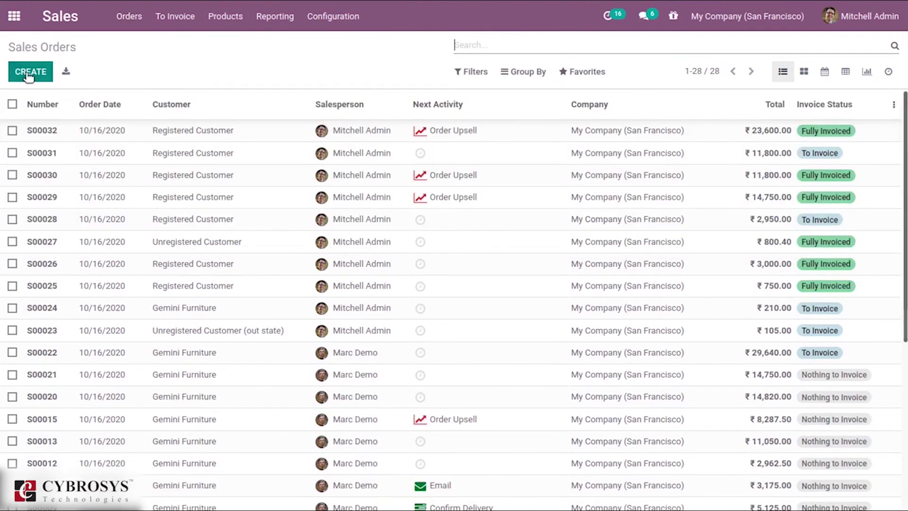
click(28, 72)
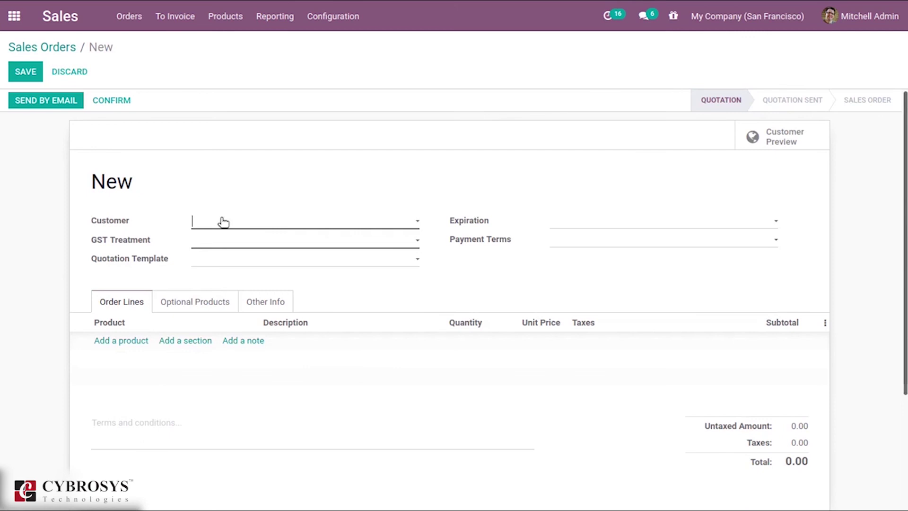
click(223, 222)
click(263, 290)
click(213, 239)
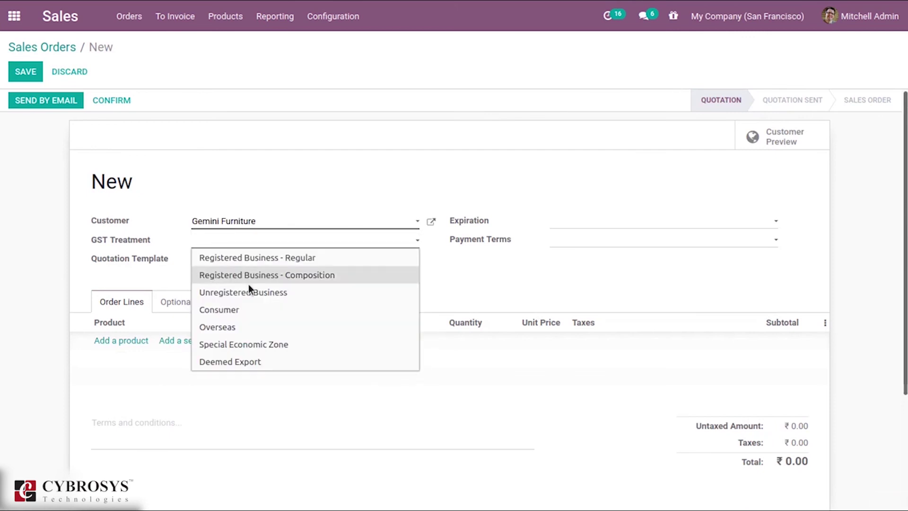
click(252, 306)
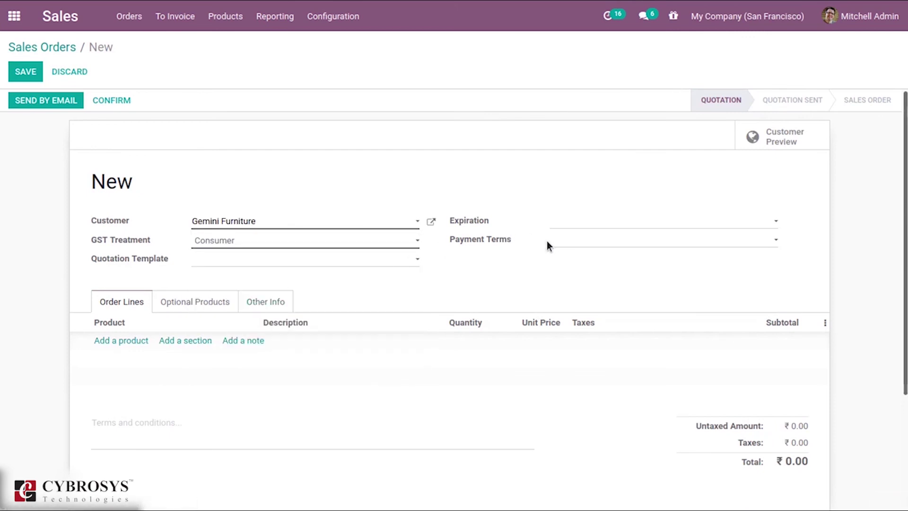
Step: Set the quotation's payment term to '50% Now, Balance by 20 days' via Search More
click(590, 241)
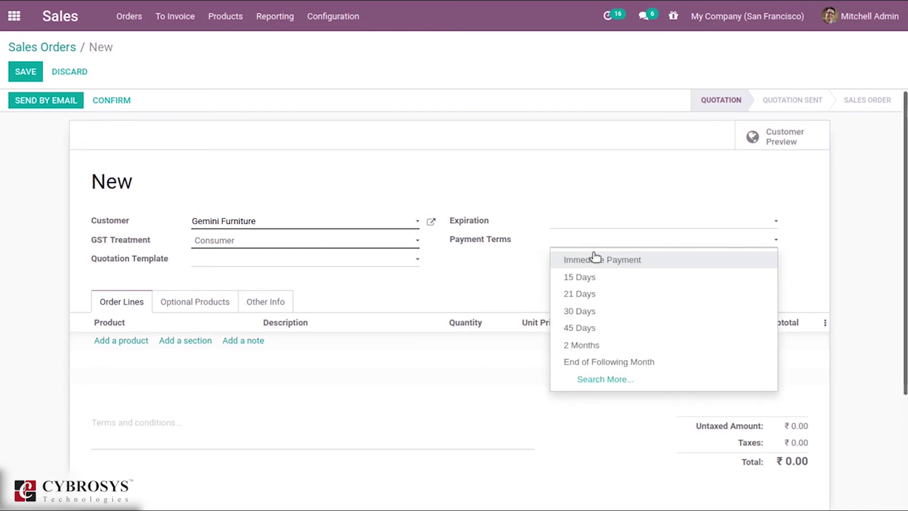
click(603, 379)
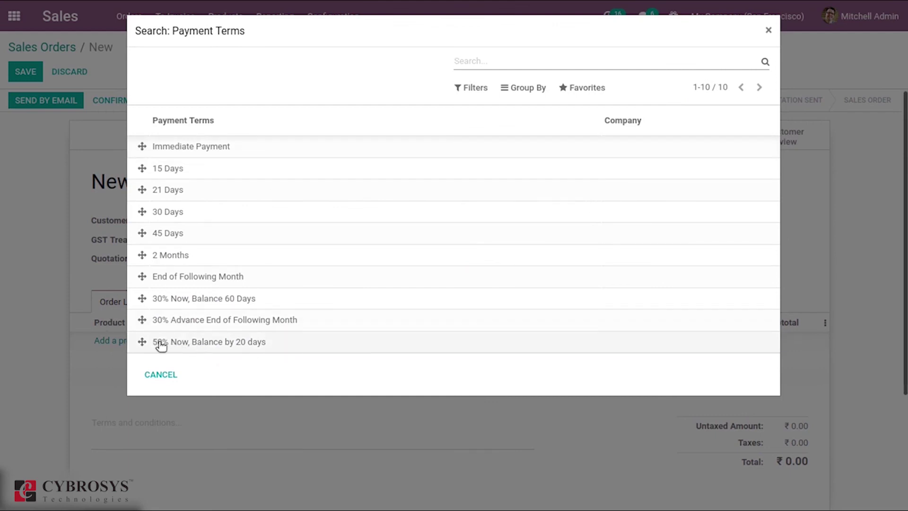
click(206, 342)
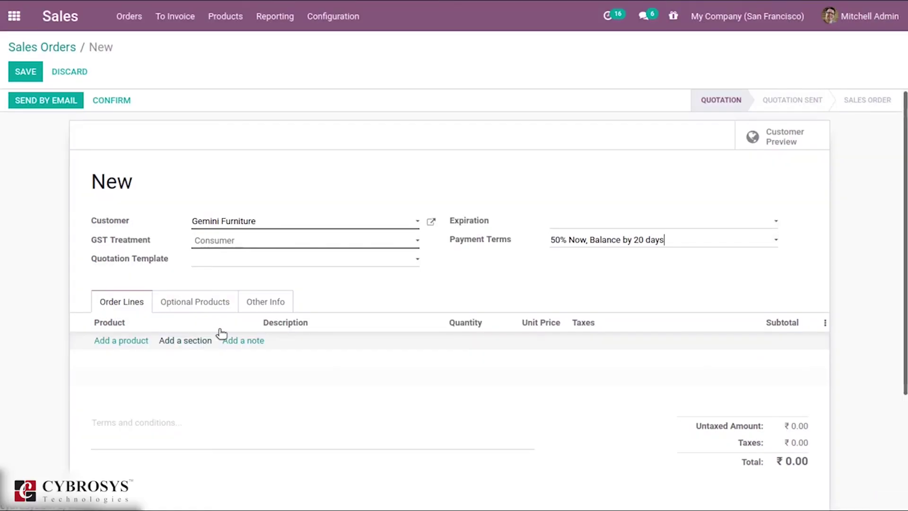
Step: Add a [DESK0005] Customizable Desk (CONFIG) (Custom, White) line at 750.00
click(133, 343)
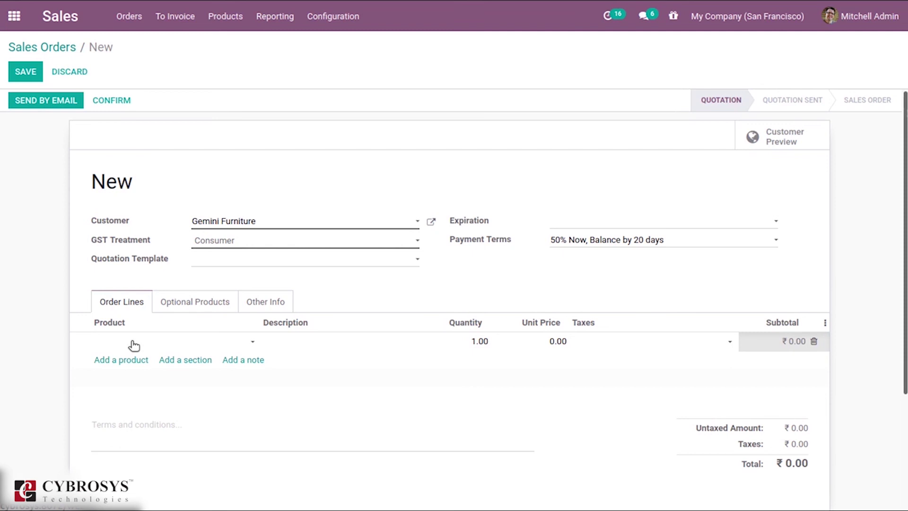
click(130, 341)
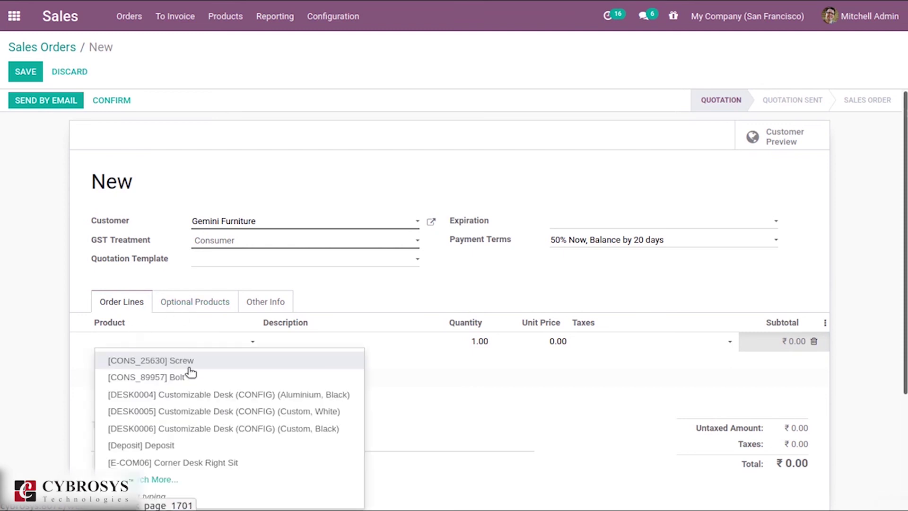
click(184, 410)
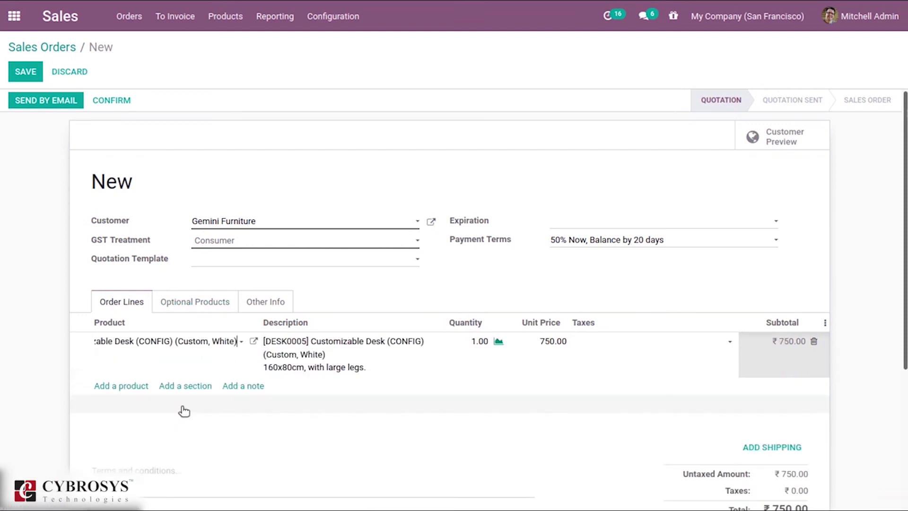